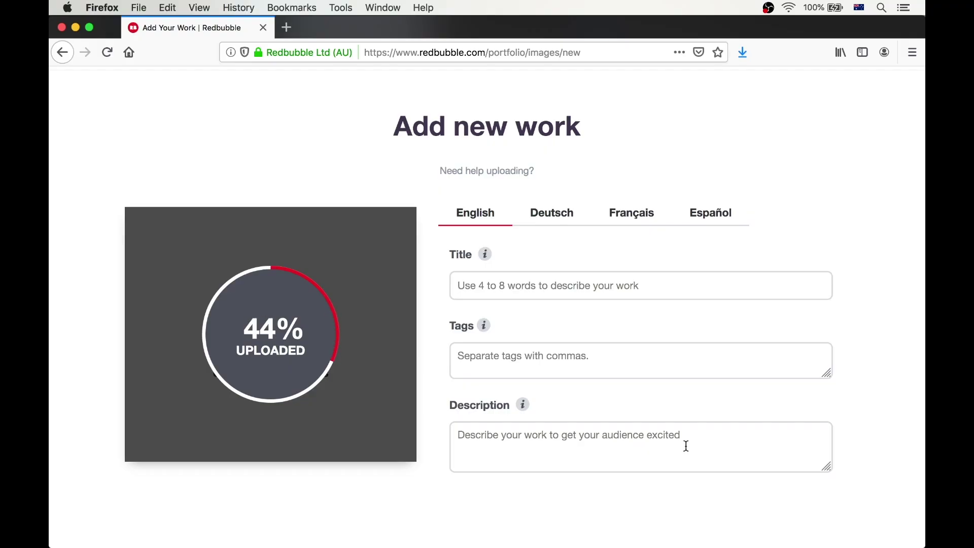
# Step: Enter "Kawaii Acorn" as the title of the work being uploaded
pyautogui.click(479, 282)
pyautogui.write('Kawaii Acorn')
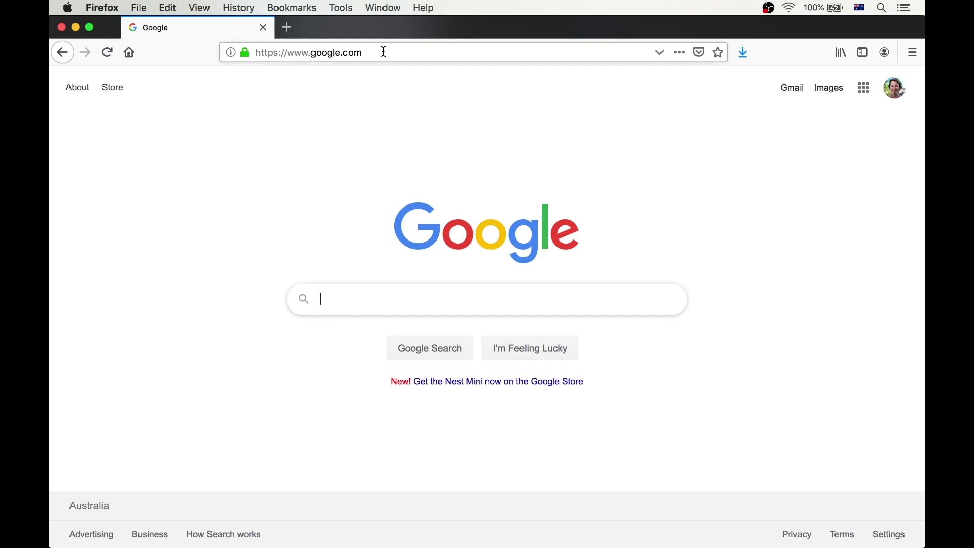
# Step: Go to redbubble.com and open the page for adding a new work from the account's portfolio management
pyautogui.click(383, 50)
pyautogui.write('redbubble.com/')
pyautogui.press('Return')
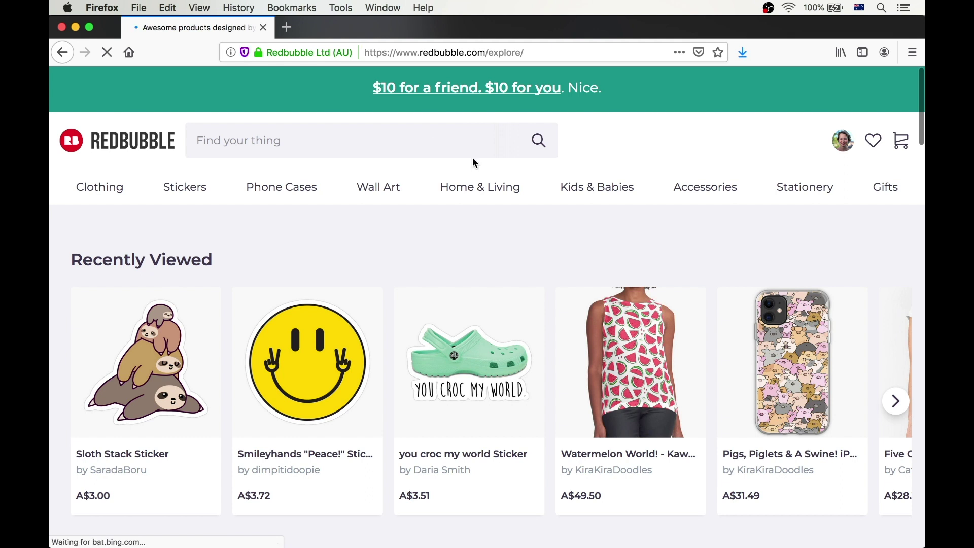
pyautogui.click(844, 143)
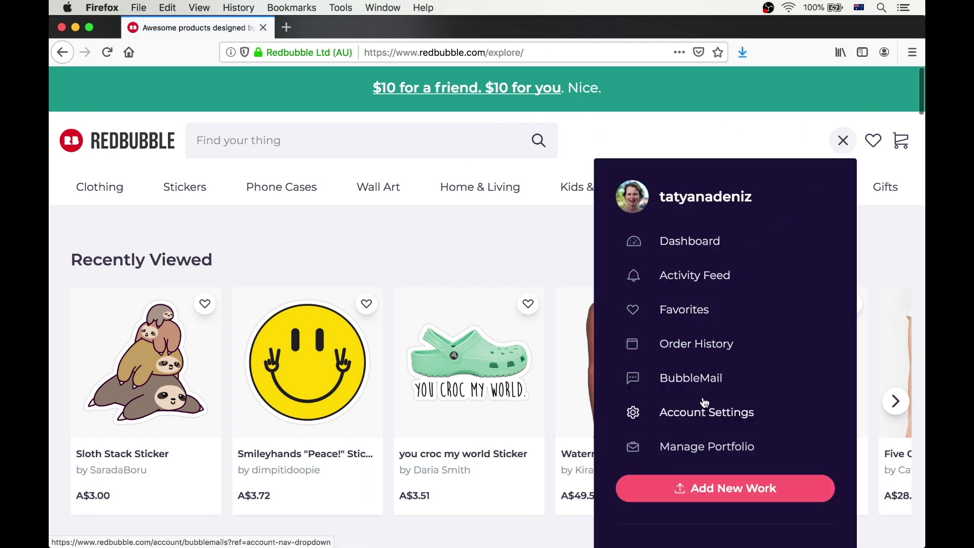
pyautogui.click(702, 450)
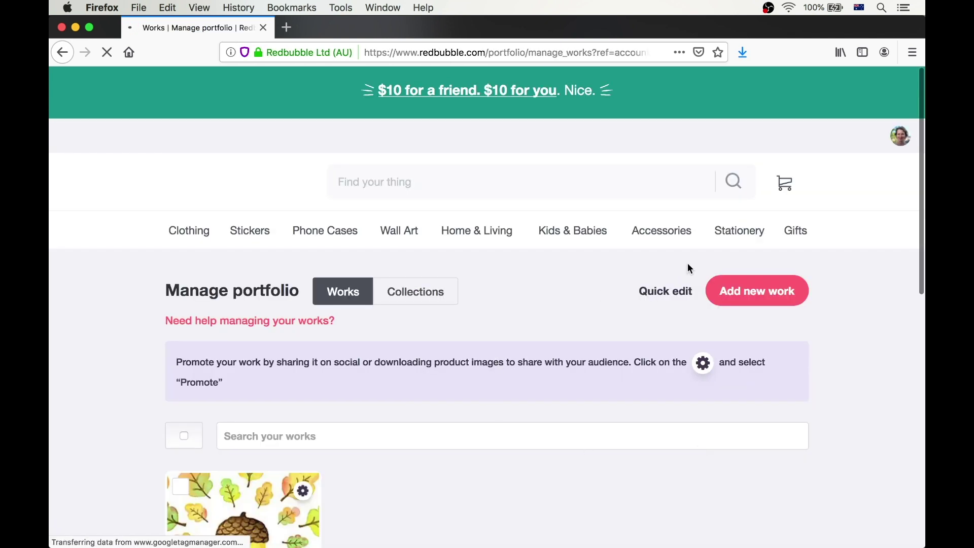
pyautogui.click(744, 294)
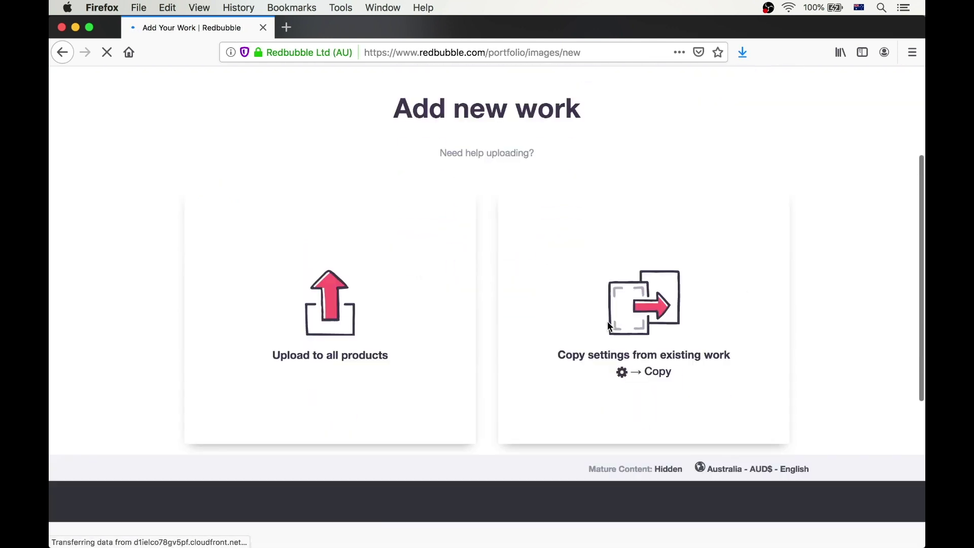
# Step: Upload the artist-named acorn pouch PNG (4600 × 3000) from the acorn files folder to all products
pyautogui.scroll(-2, 607, 320)
pyautogui.scroll(3, 607, 321)
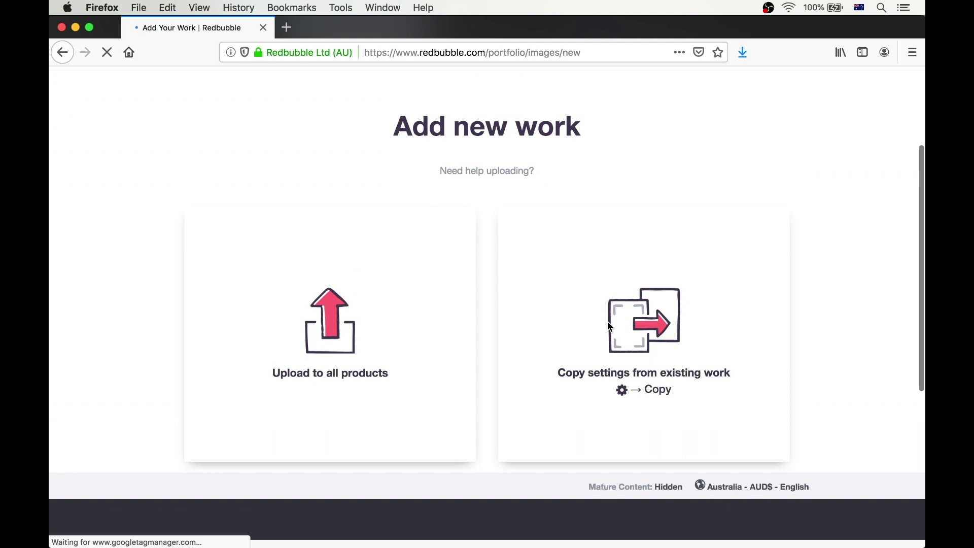
pyautogui.click(608, 324)
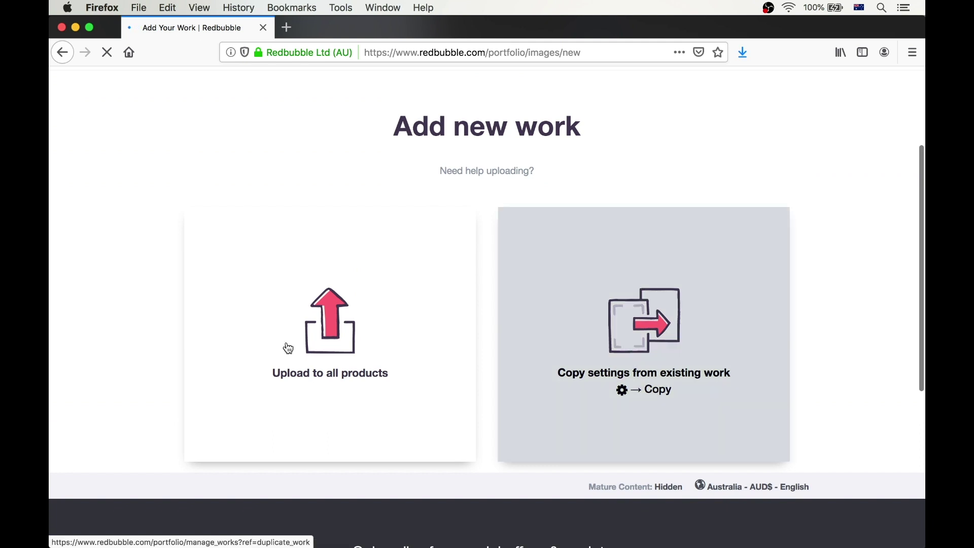
pyautogui.click(335, 334)
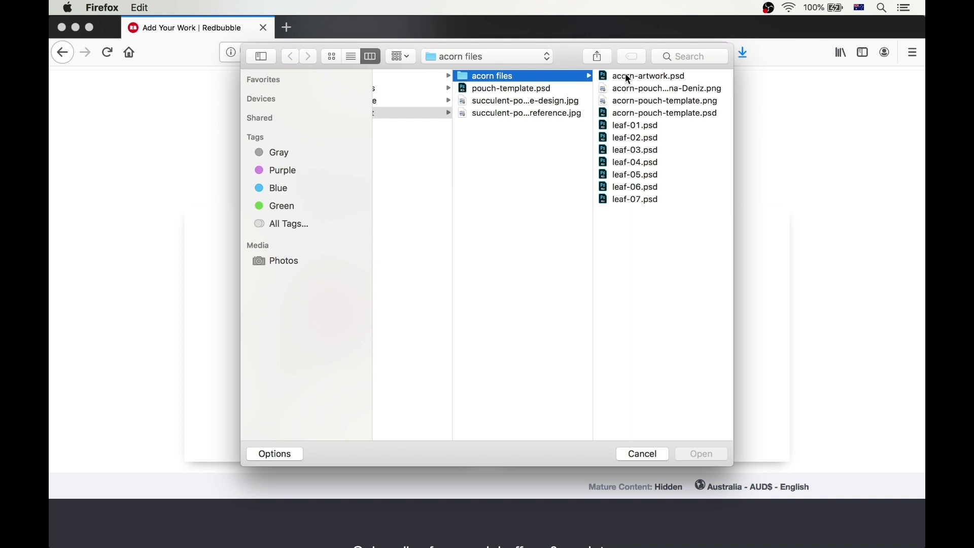
pyautogui.click(651, 90)
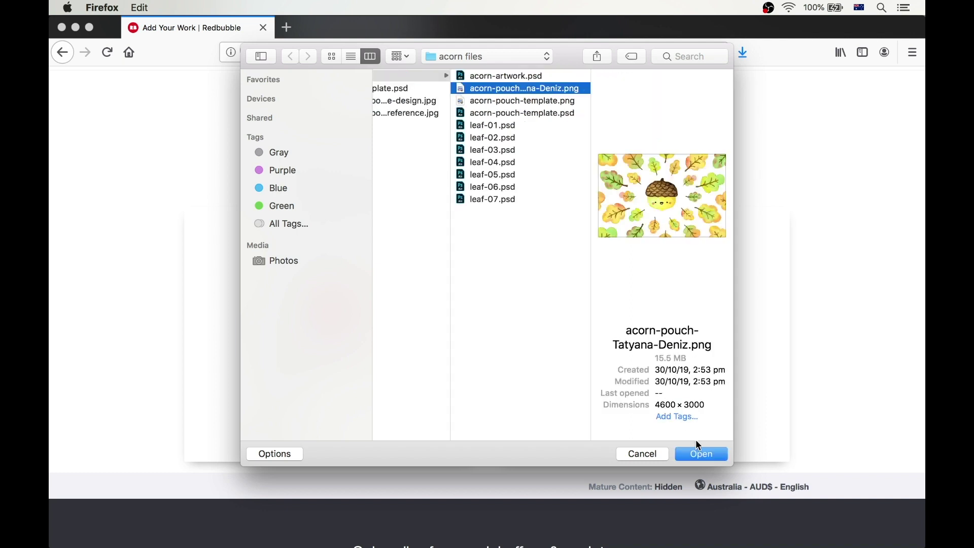
pyautogui.click(703, 454)
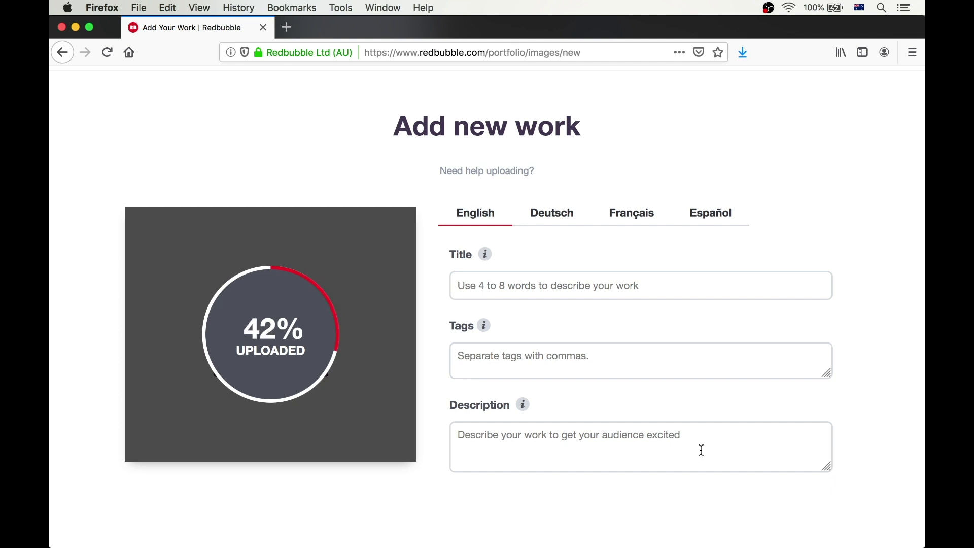
# Step: Set the English title of the new work to "Kawaii Acorn"
pyautogui.click(539, 285)
pyautogui.write('Kawa')
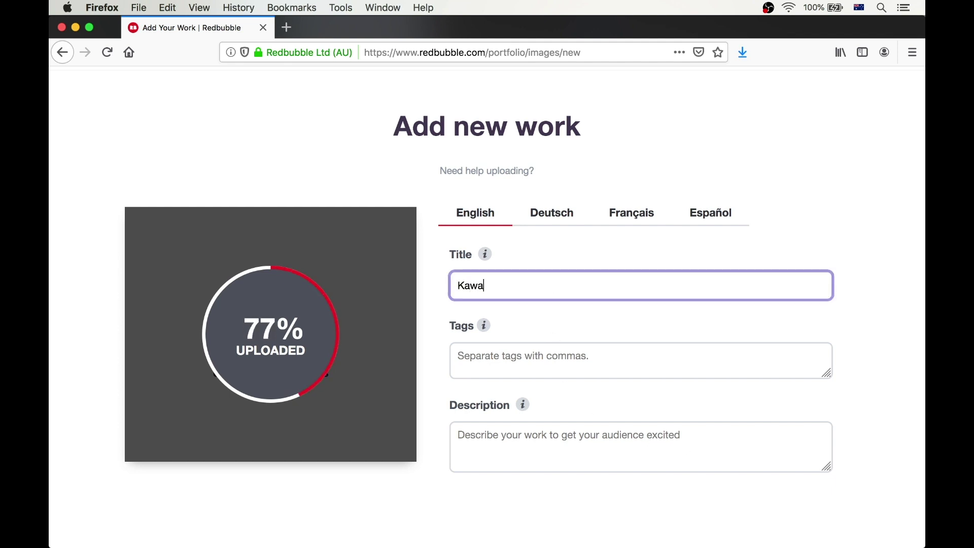
pyautogui.write('ii Acorn')
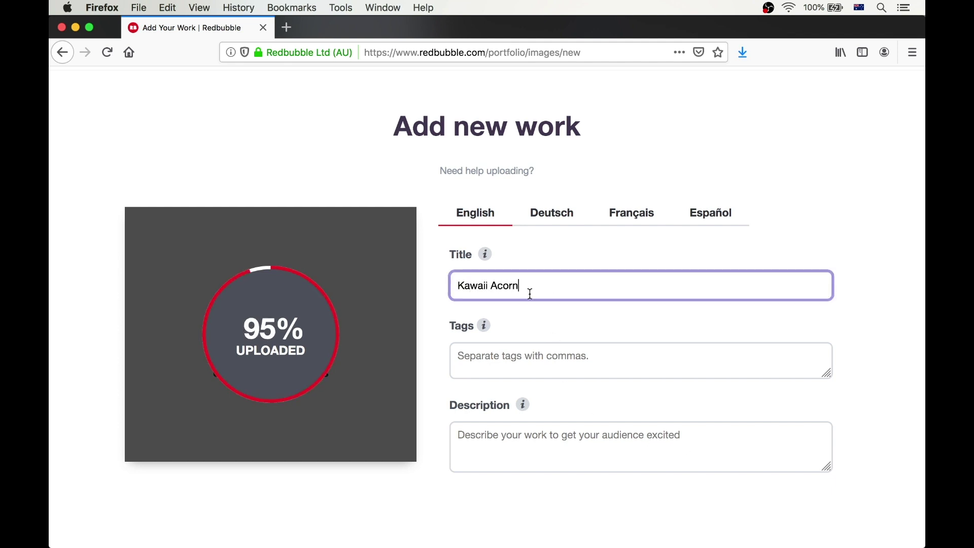
# Step: Add the tags kawaii, happy, acorn, the artist's full name, watercolor and illustration
pyautogui.click(510, 358)
pyautogui.scroll(-5, 510, 358)
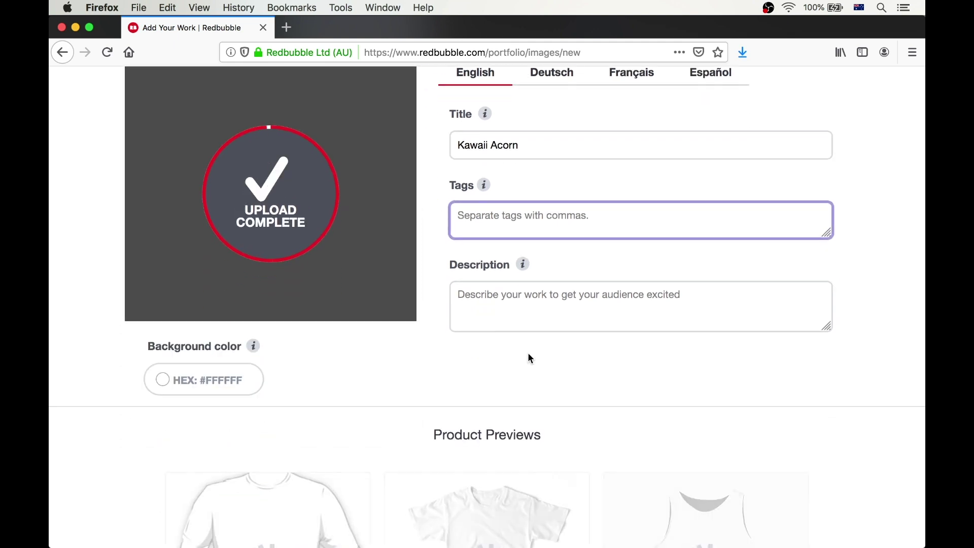
pyautogui.write('ka')
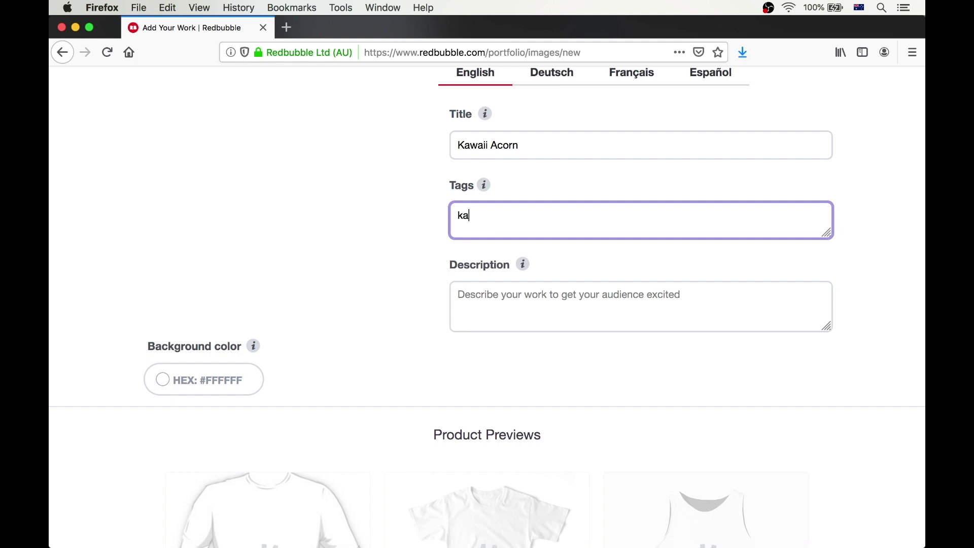
pyautogui.write('waii, happy, acorn, Tatyana')
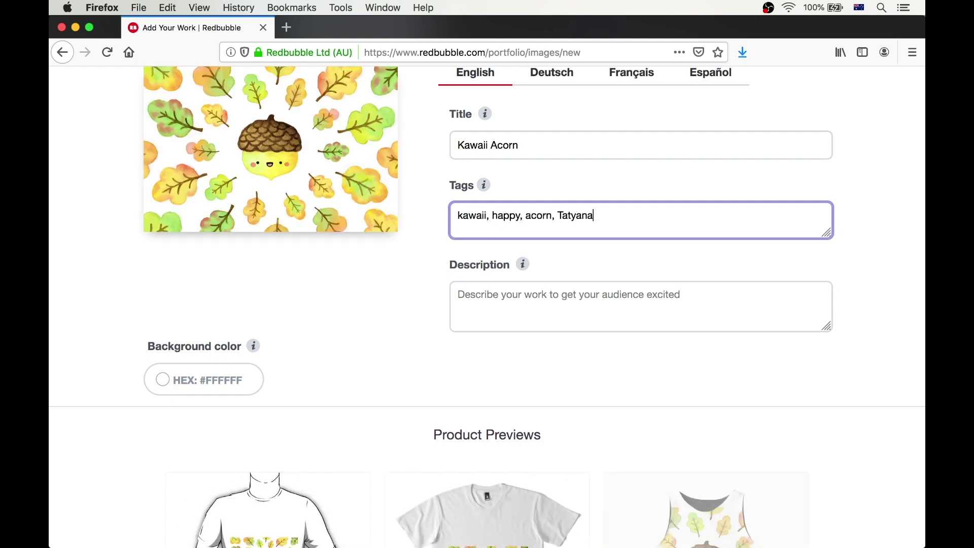
pyautogui.write(' Deniz, watercolor, illustration')
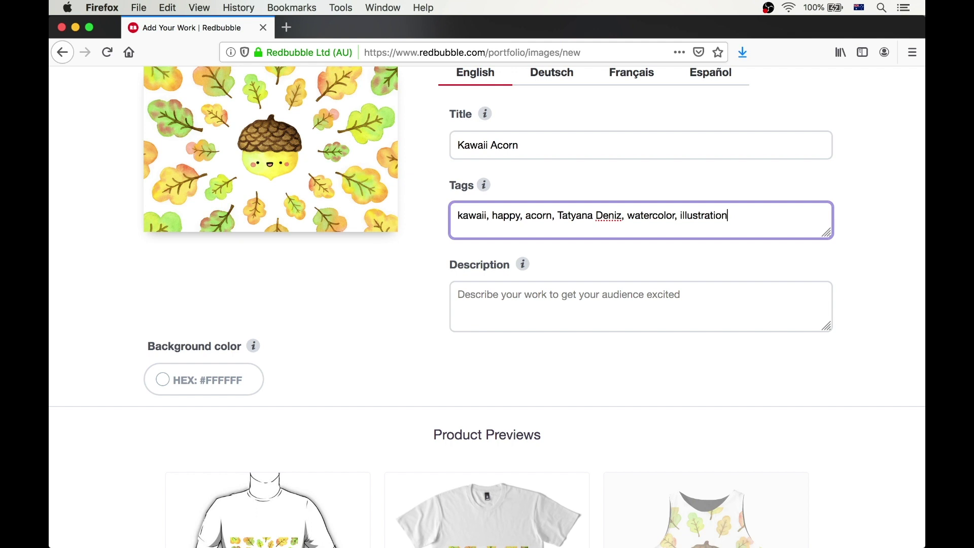
# Step: Write the description "I created this artwork to celebrate the changing seasons and the magic of watercolor."
pyautogui.click(505, 310)
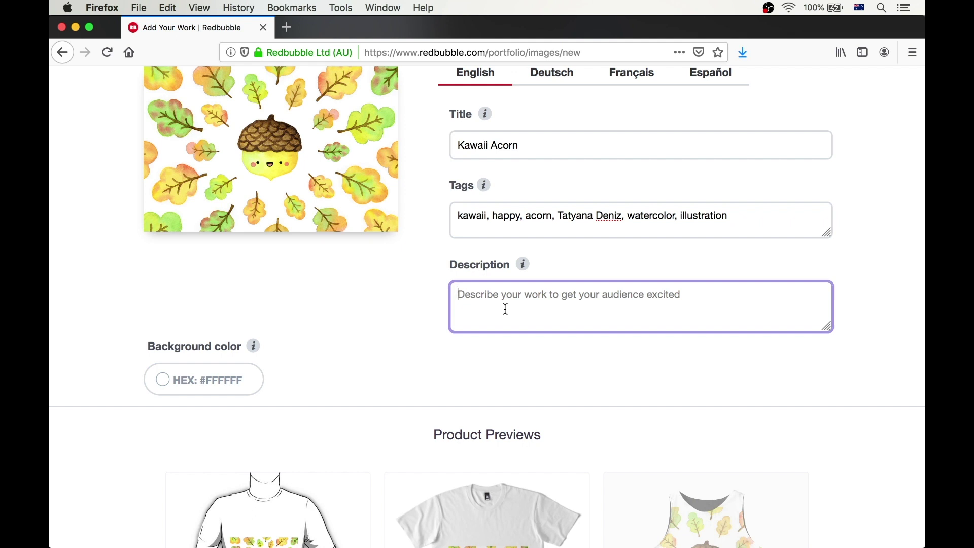
pyautogui.write('I created')
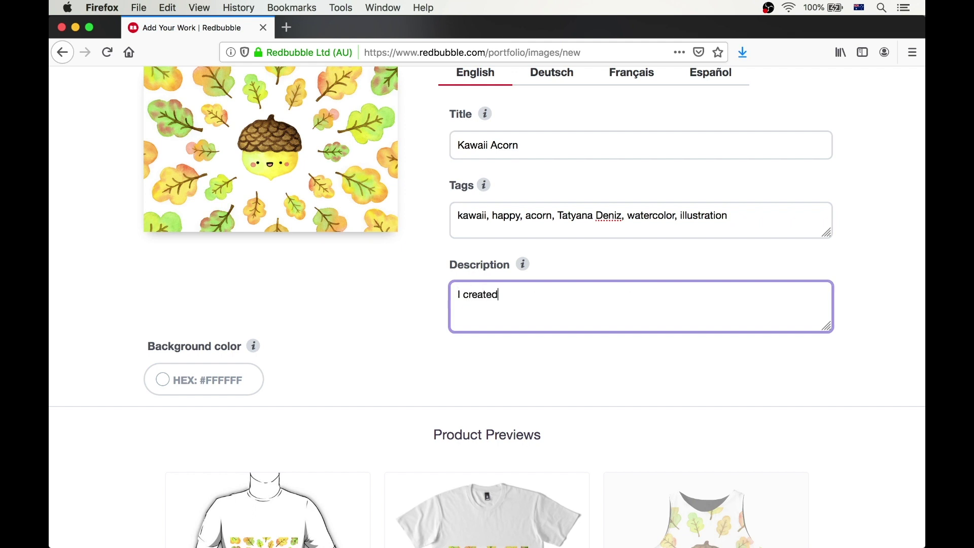
pyautogui.write(' this artwork to celebrate the changing seasons')
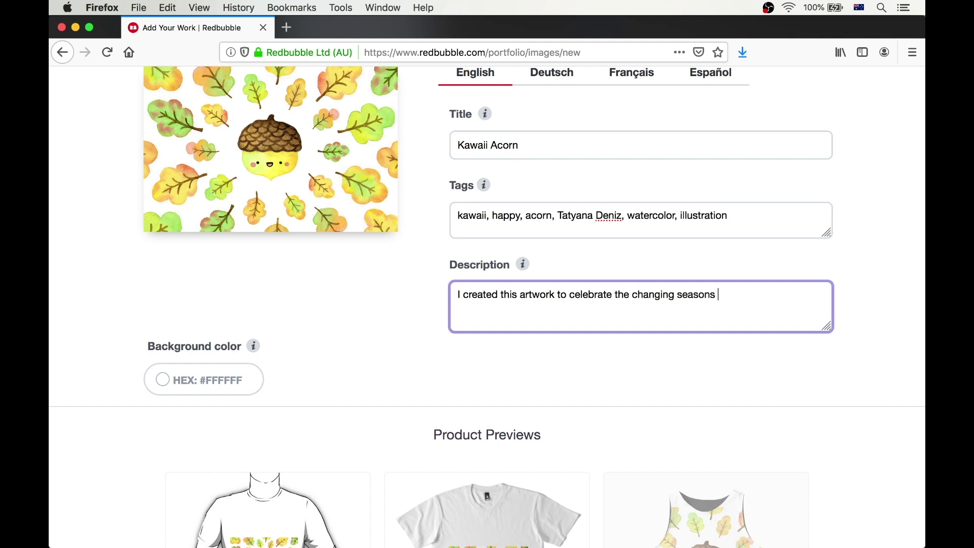
pyautogui.write(' and the magic of watercolor.')
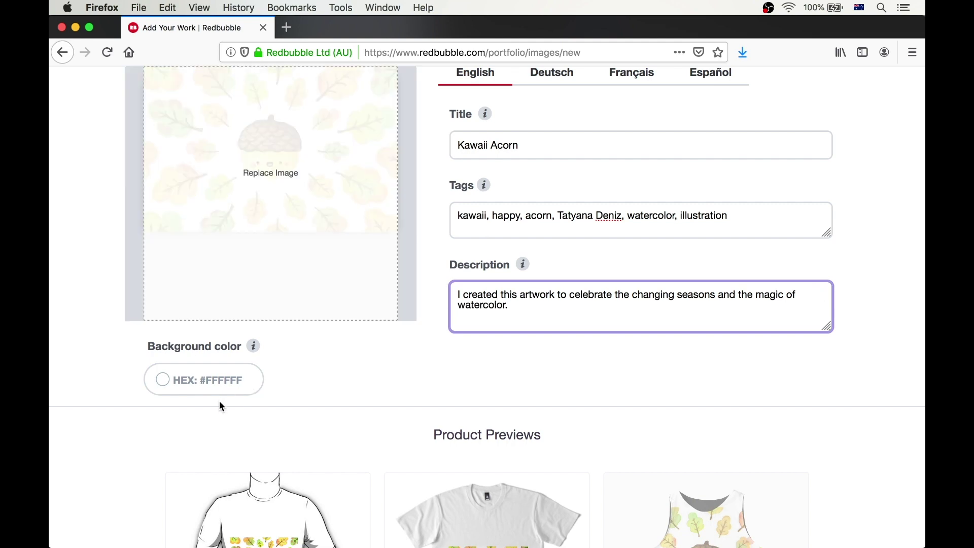
# Step: Disable Standard Print Clothing and Large Print Clothing for this artwork
pyautogui.scroll(-6, 348, 430)
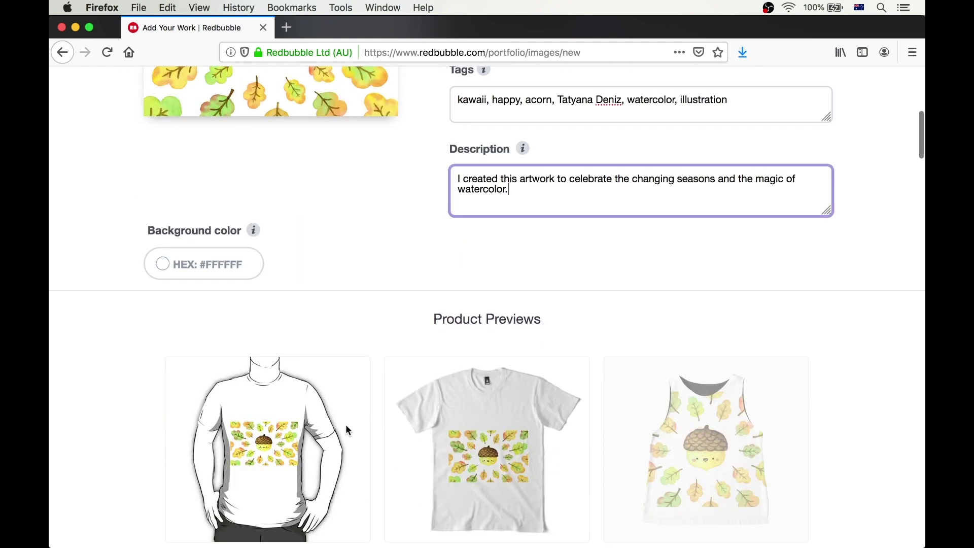
pyautogui.click(328, 417)
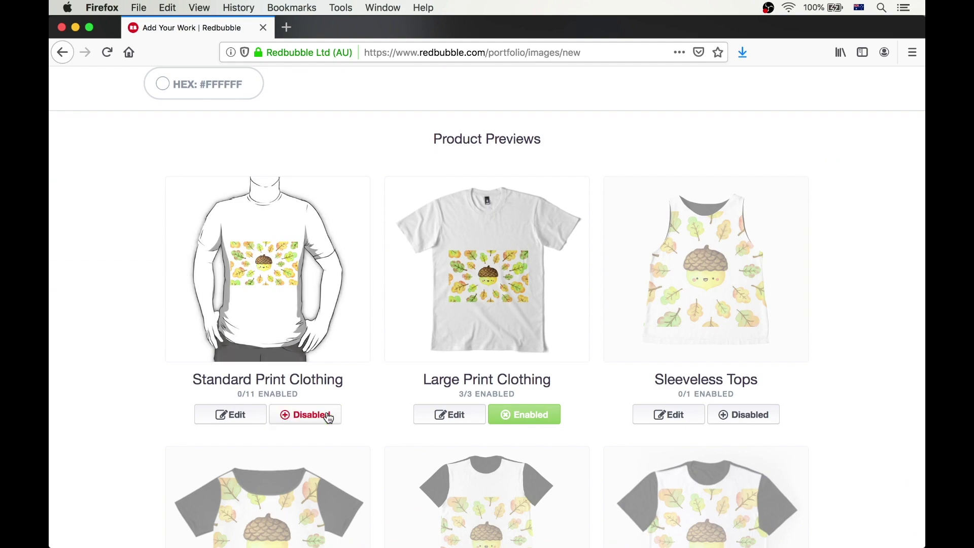
pyautogui.click(524, 414)
# Step: Disable the Stickers and Phone Cases & Skins products
pyautogui.scroll(-3, 744, 457)
pyautogui.scroll(-10, 744, 468)
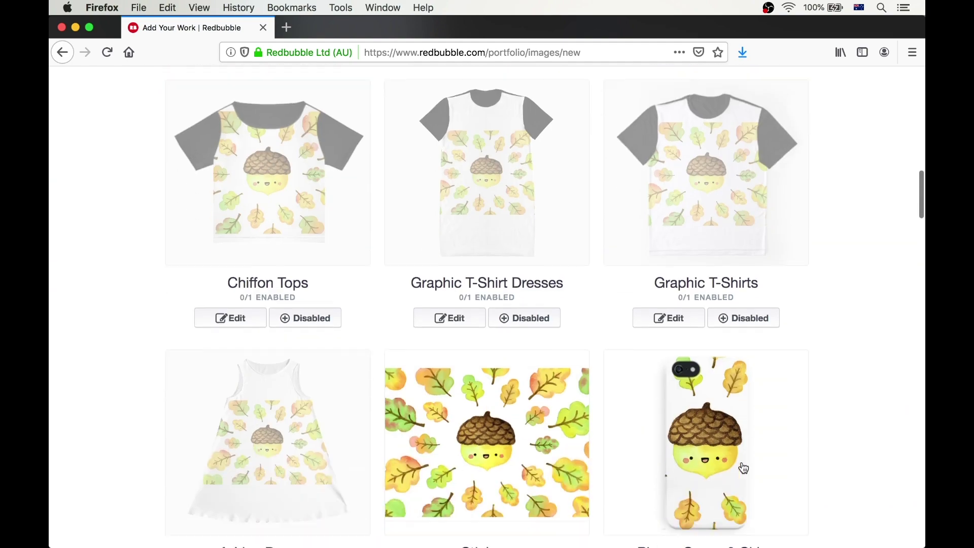
pyautogui.click(542, 347)
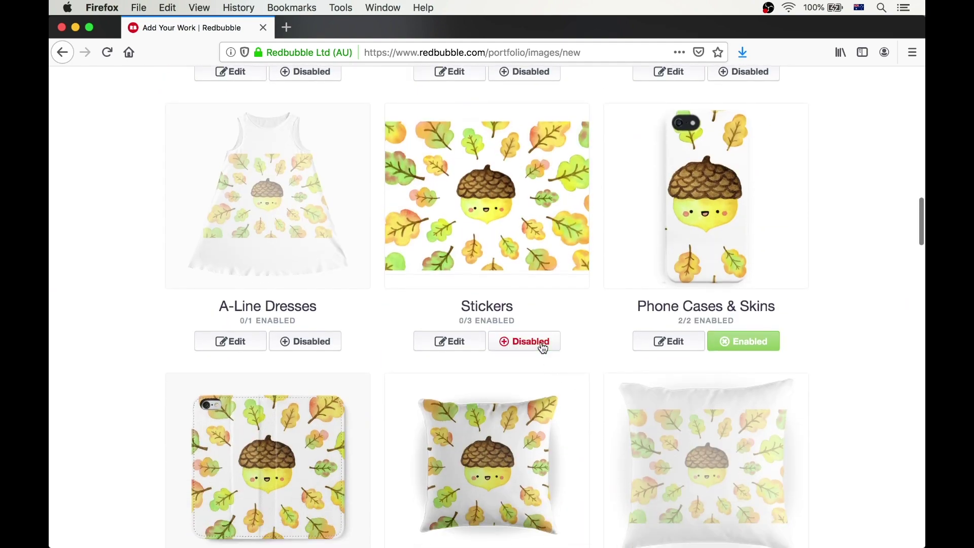
pyautogui.click(756, 341)
# Step: Disable Phone Wallets, Pillows & Totes, and Prints, Cards & Posters, leaving Pouches, Laptop Skins & Sleeves enabled
pyautogui.scroll(-5, 680, 441)
pyautogui.click(305, 384)
pyautogui.click(491, 385)
pyautogui.scroll(-6, 491, 385)
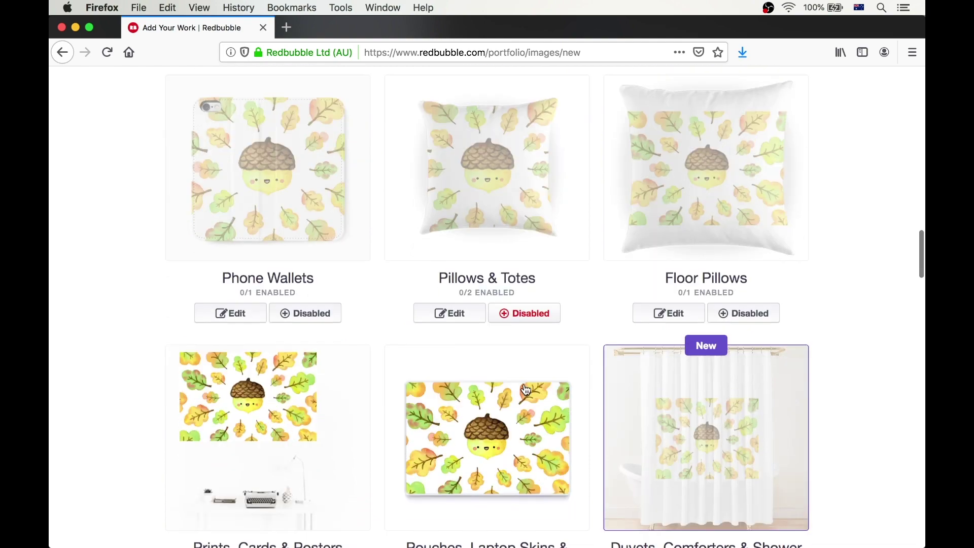
pyautogui.click(305, 369)
pyautogui.click(521, 390)
pyautogui.click(526, 389)
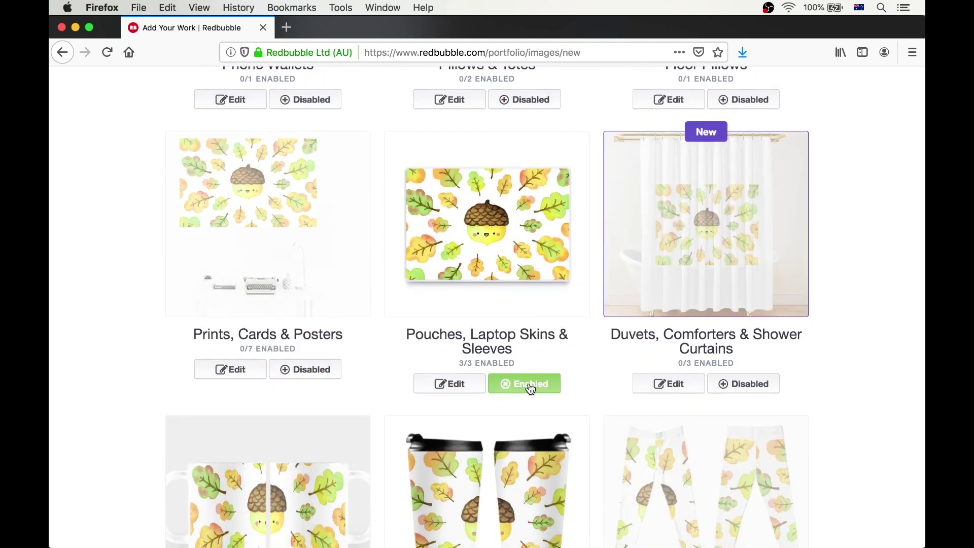
# Step: Disable Mugs, Travel Mugs and the enabled product in the row below them
pyautogui.scroll(-7, 528, 391)
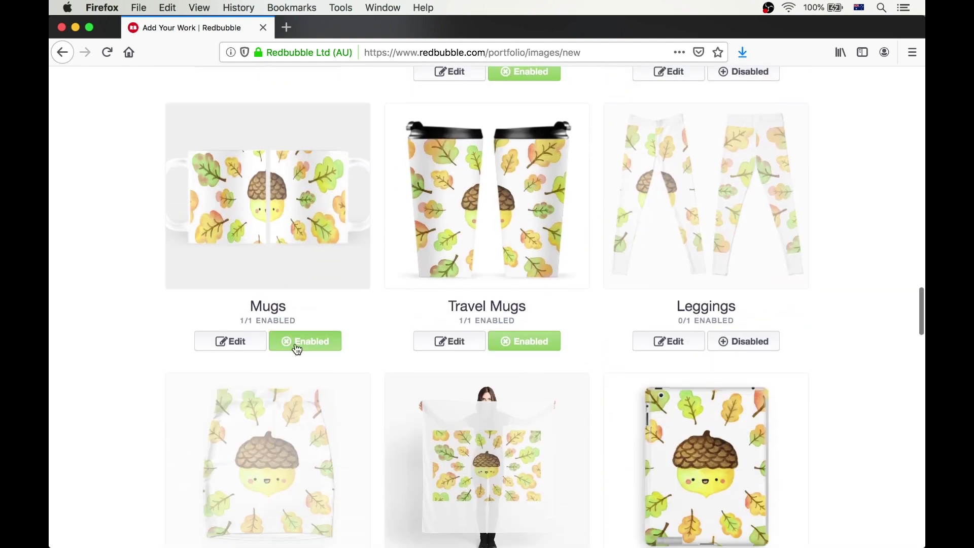
pyautogui.click(299, 345)
pyautogui.click(521, 347)
pyautogui.scroll(-7, 521, 347)
pyautogui.click(524, 328)
# Step: Disable Drawstring Bags, Spiral Notebooks and Hardcover Journals
pyautogui.scroll(-6, 602, 380)
pyautogui.click(305, 308)
pyautogui.click(524, 309)
pyautogui.click(703, 307)
# Step: Disable Clocks, Art Board Prints, Acrylic Blocks & Coasters, Water Bottles and Cotton Tote Bags
pyautogui.scroll(-5, 703, 308)
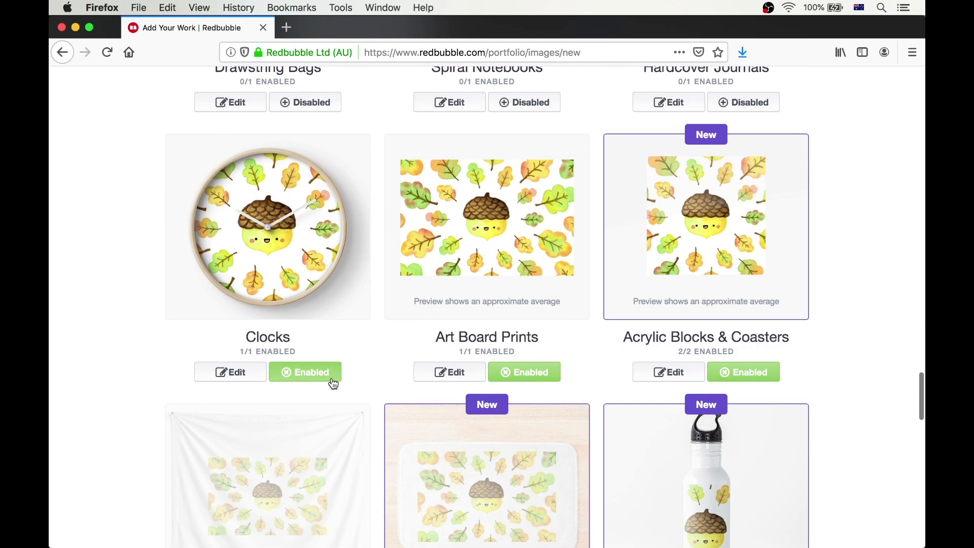
pyautogui.click(330, 380)
pyautogui.click(528, 377)
pyautogui.click(741, 375)
pyautogui.scroll(-5, 742, 375)
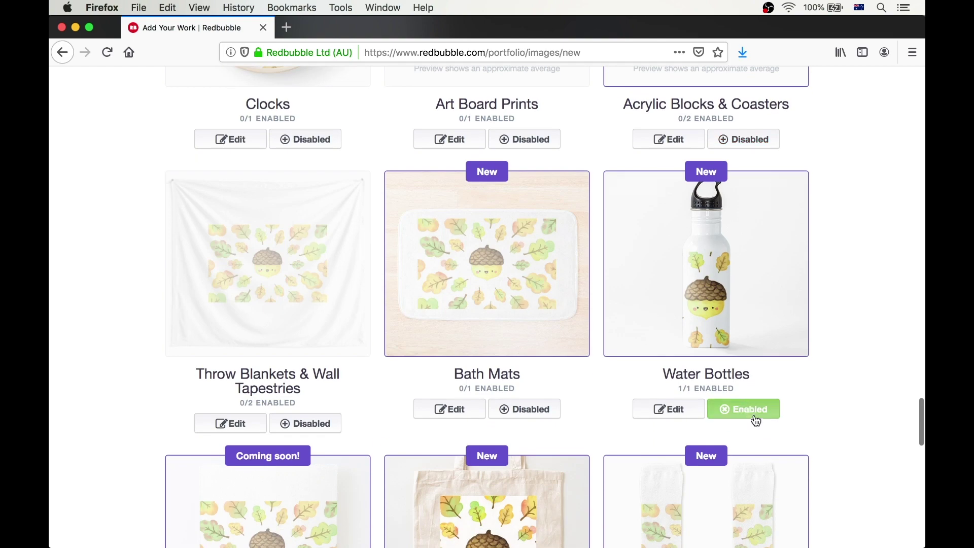
pyautogui.click(751, 413)
pyautogui.scroll(-5, 609, 456)
# Step: Choose Painting & Mixed Media as the medium and set the default shop view to Zipper Pouches
pyautogui.scroll(-5, 439, 507)
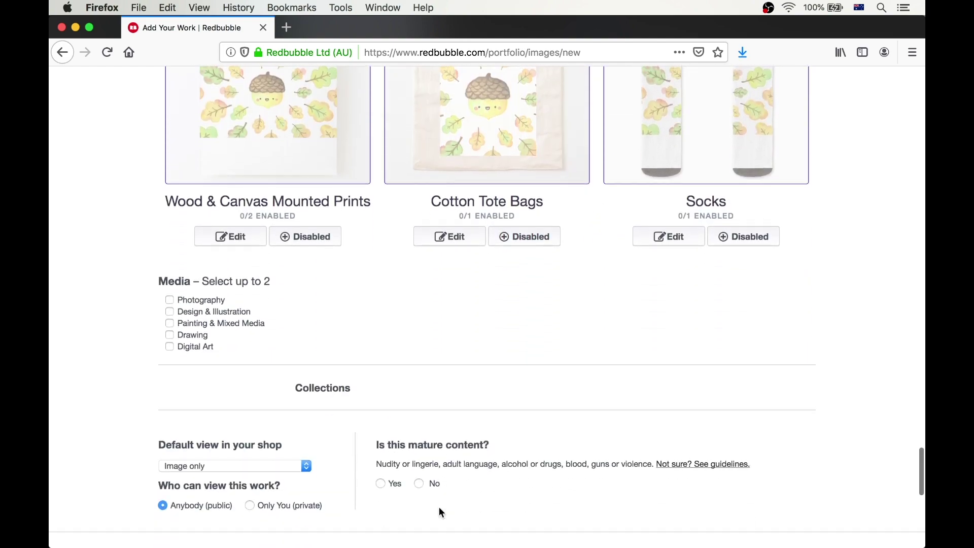
pyautogui.click(172, 321)
pyautogui.scroll(-3, 271, 355)
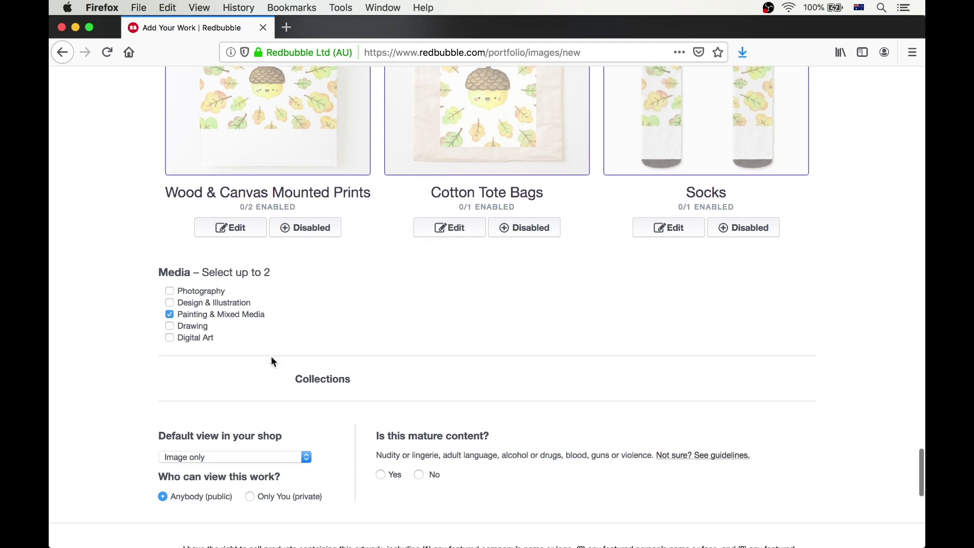
pyautogui.click(266, 325)
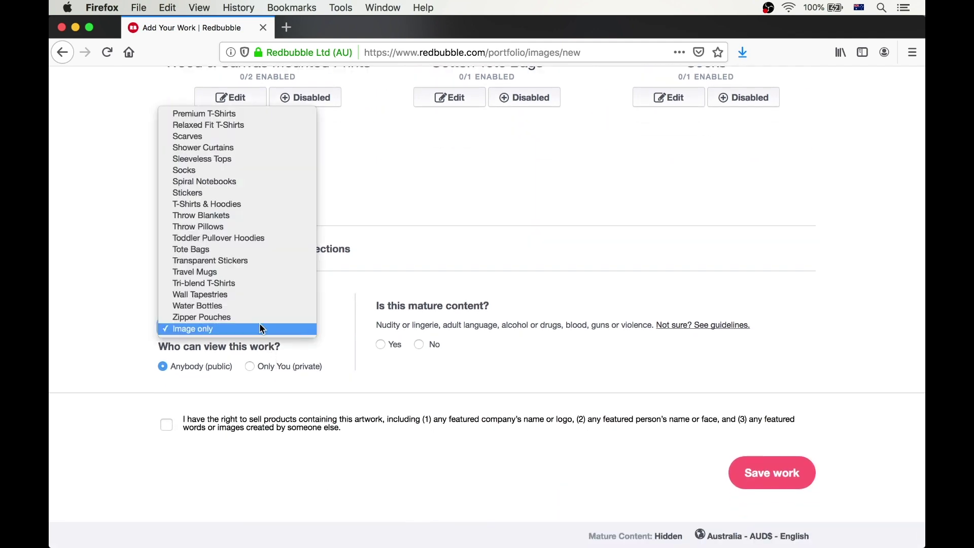
pyautogui.click(253, 318)
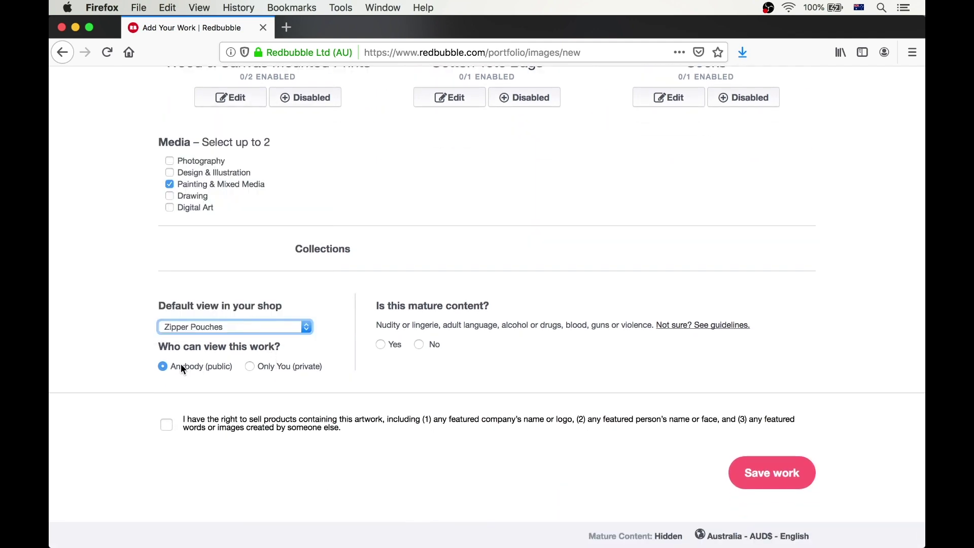
# Step: Mark the work as not mature content, confirm the right to sell the artwork, and save the work
pyautogui.click(420, 345)
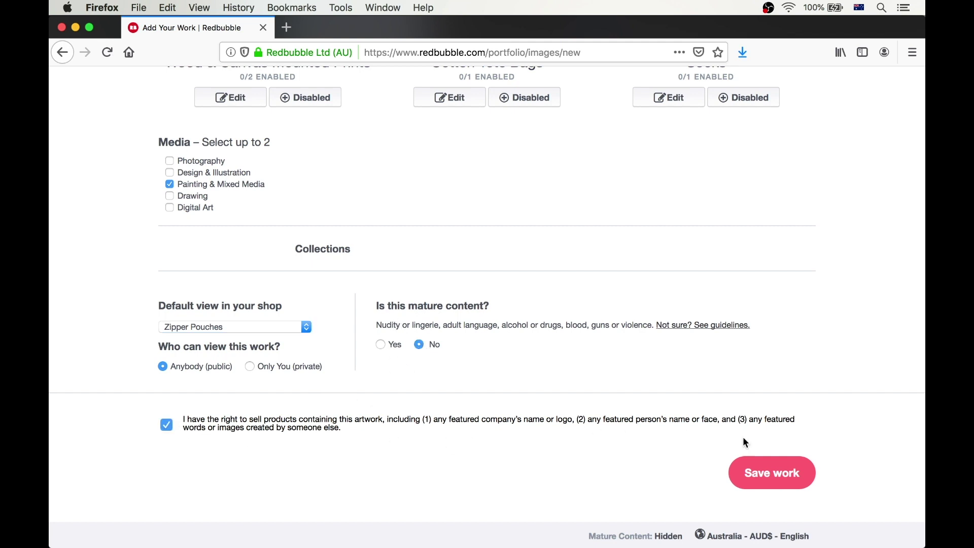
pyautogui.click(766, 483)
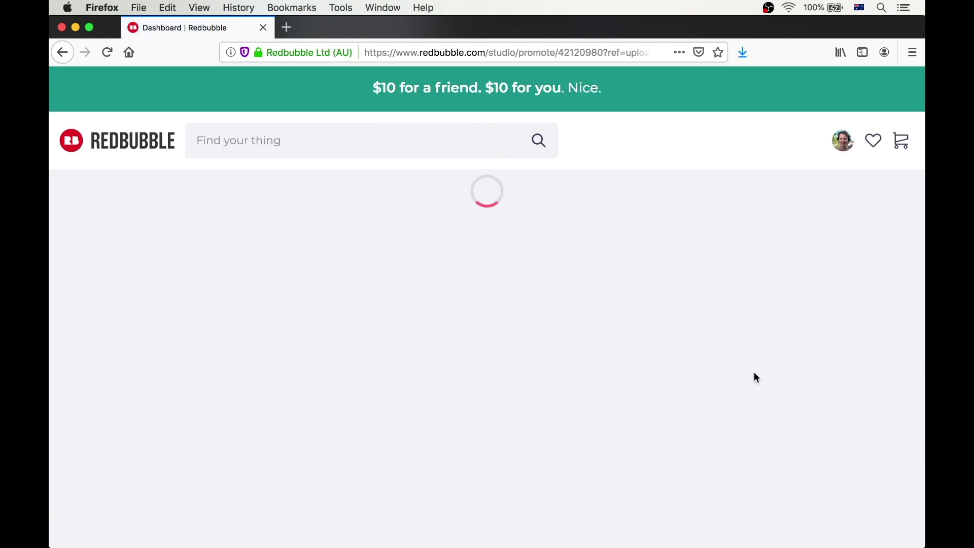
# Step: Examine the Laptop Skin's downloadable promotional images and its social sharing options in the Share your work section
pyautogui.scroll(-10, 754, 372)
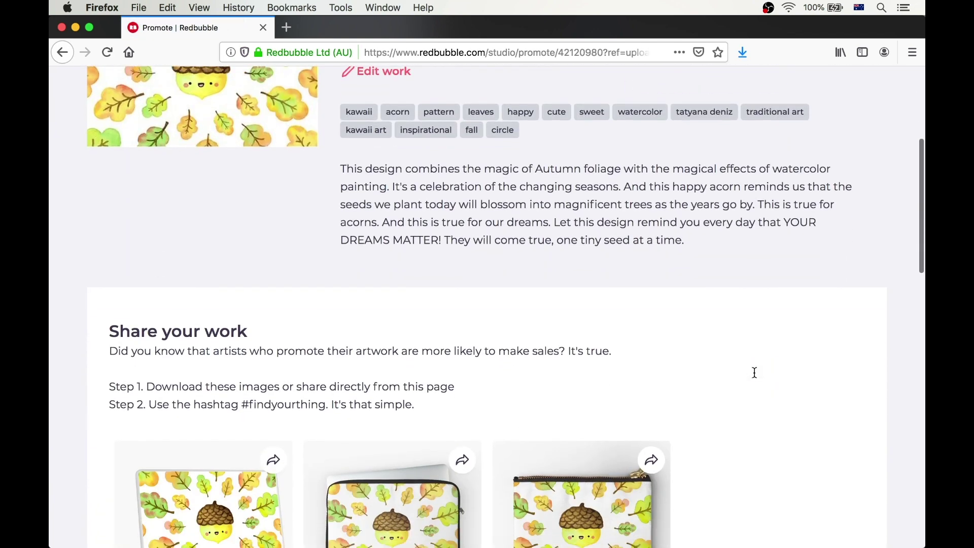
pyautogui.scroll(-3, 754, 372)
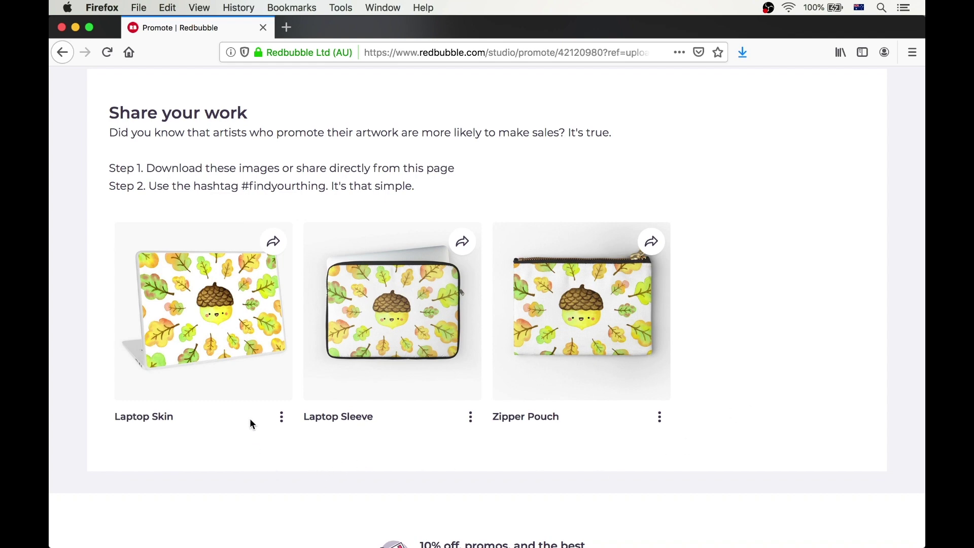
pyautogui.click(282, 417)
pyautogui.click(284, 445)
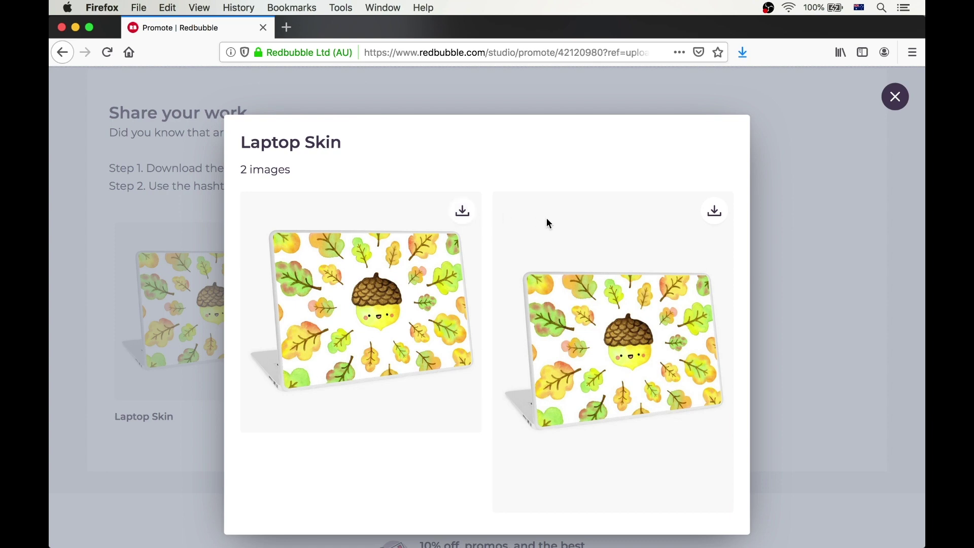
pyautogui.click(895, 97)
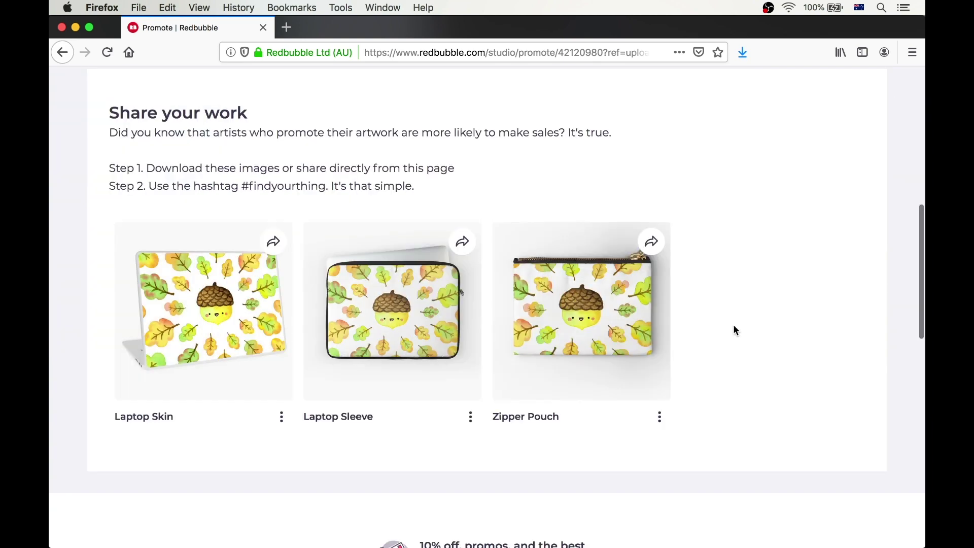
pyautogui.click(274, 244)
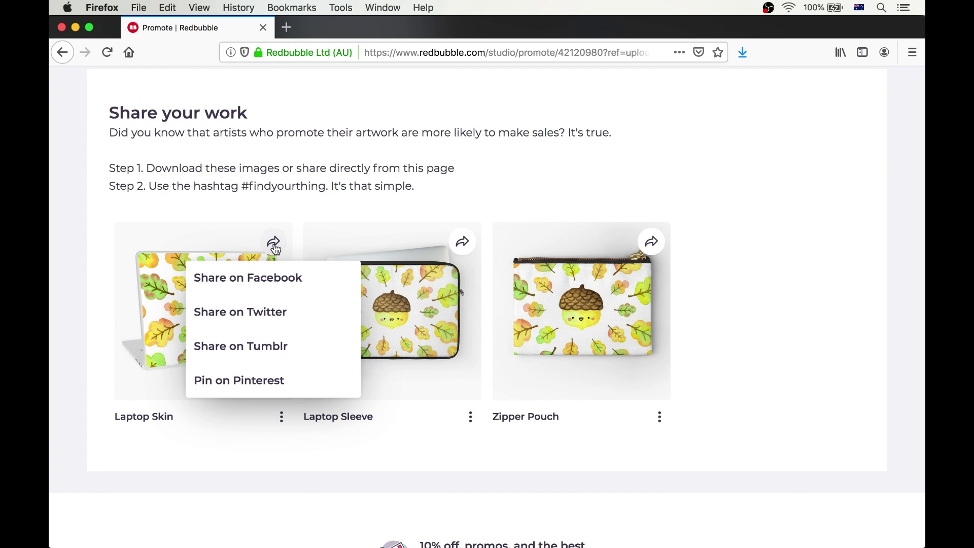
pyautogui.click(349, 212)
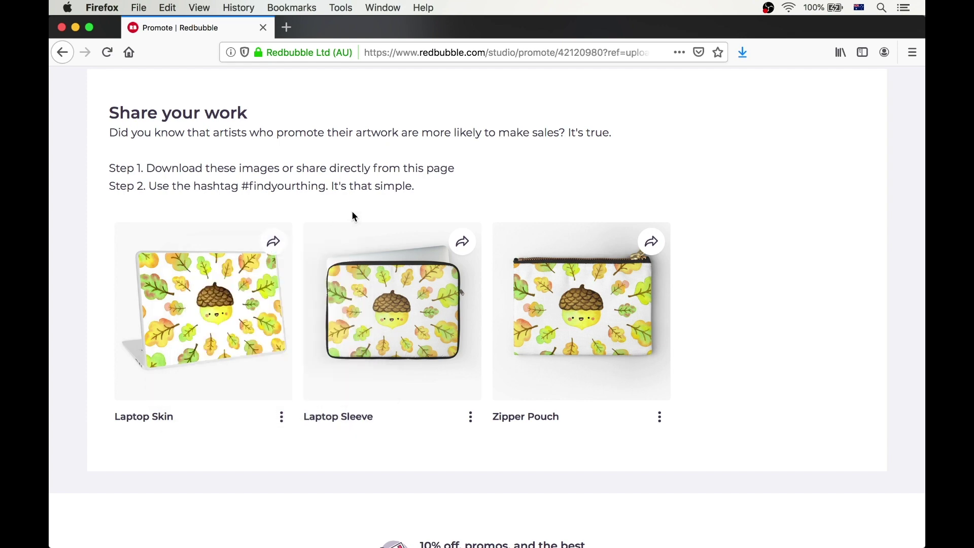
# Step: View the Zipper Pouch product page for the acorn artwork
pyautogui.click(572, 308)
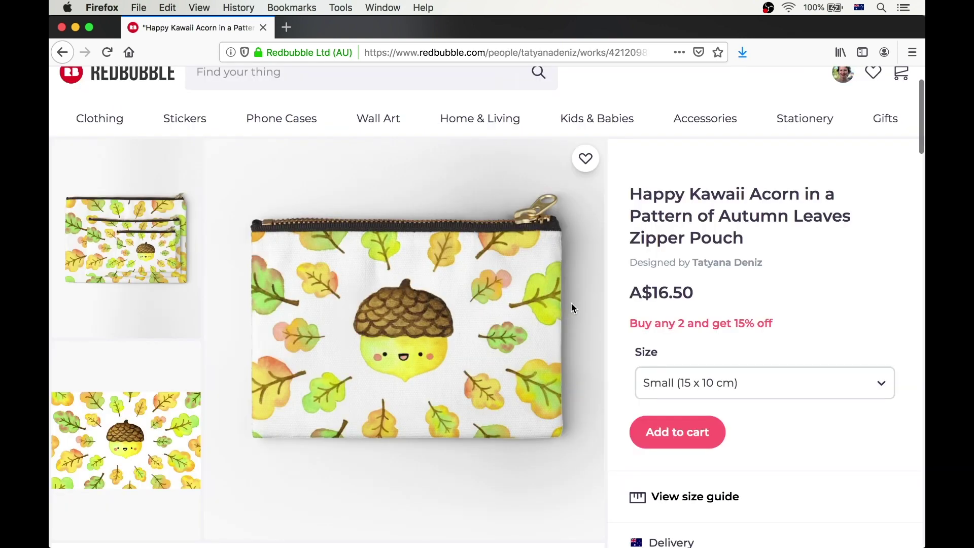
pyautogui.scroll(-3, 705, 339)
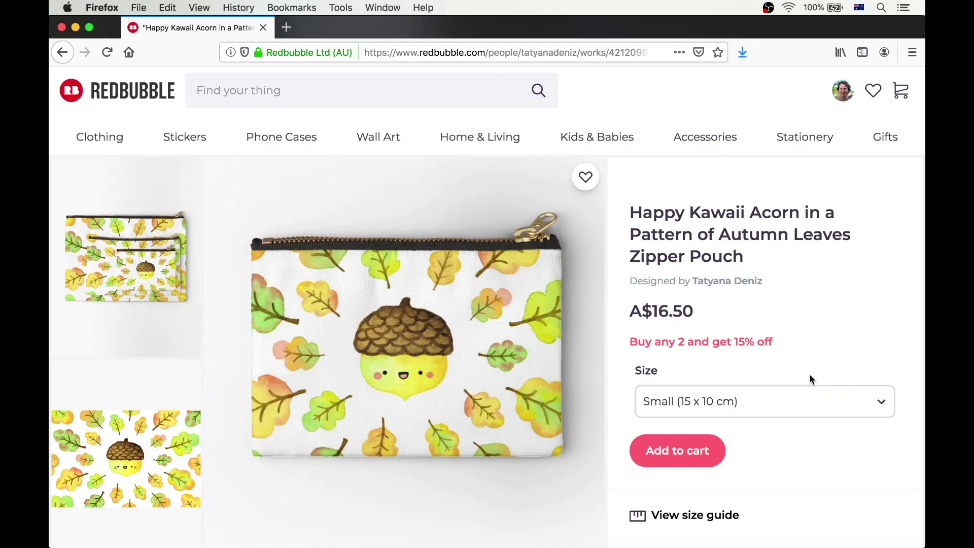
# Step: Go to the account's portfolio management page and open the Happy Kawaii Acorn work for editing
pyautogui.click(844, 94)
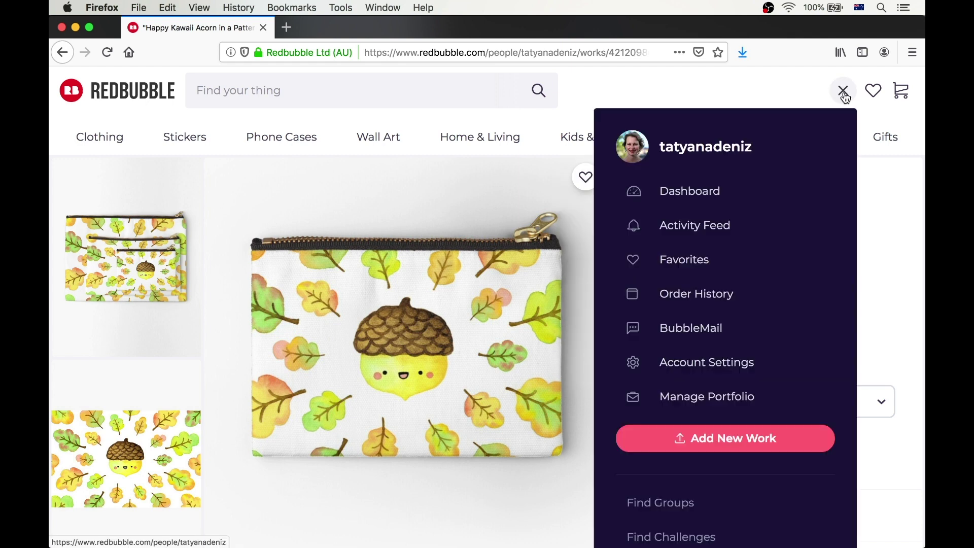
pyautogui.click(722, 399)
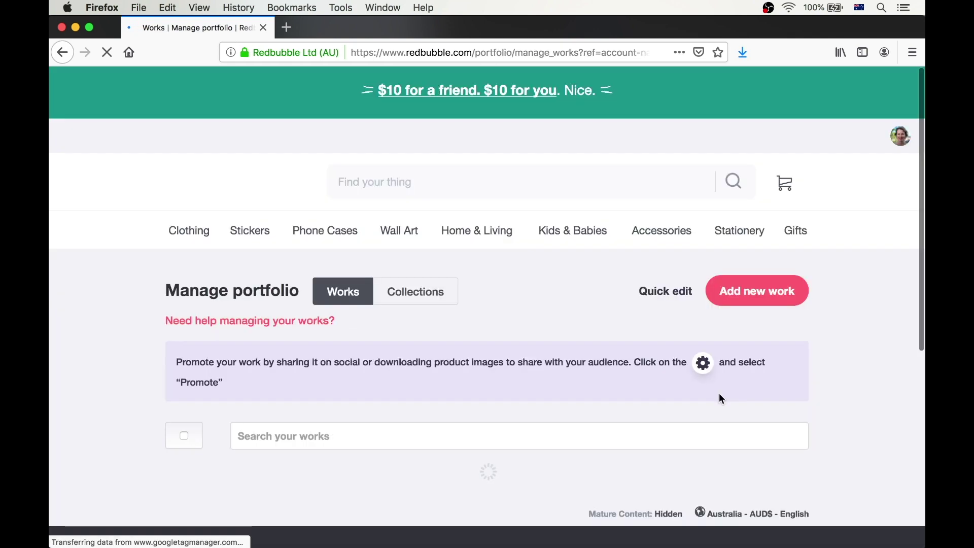
pyautogui.scroll(-5, 533, 460)
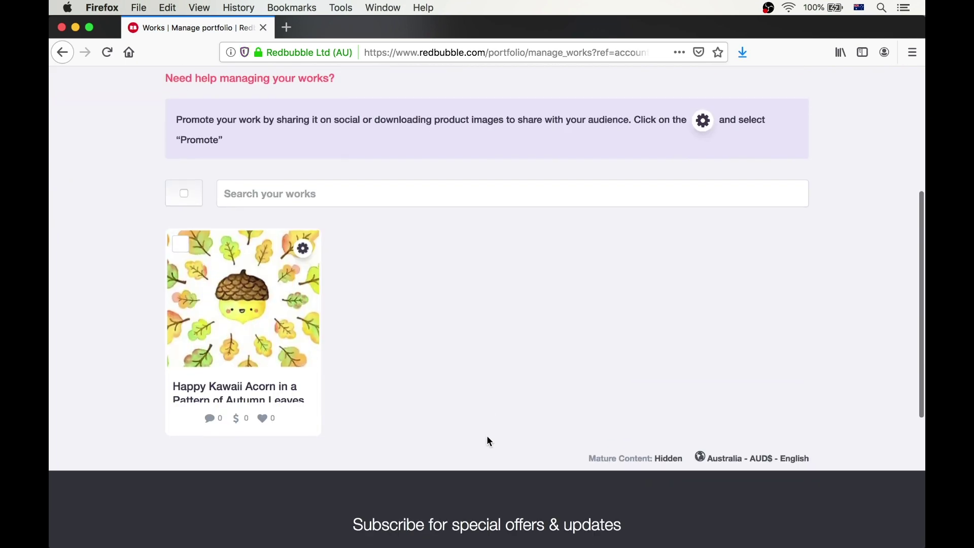
pyautogui.click(304, 250)
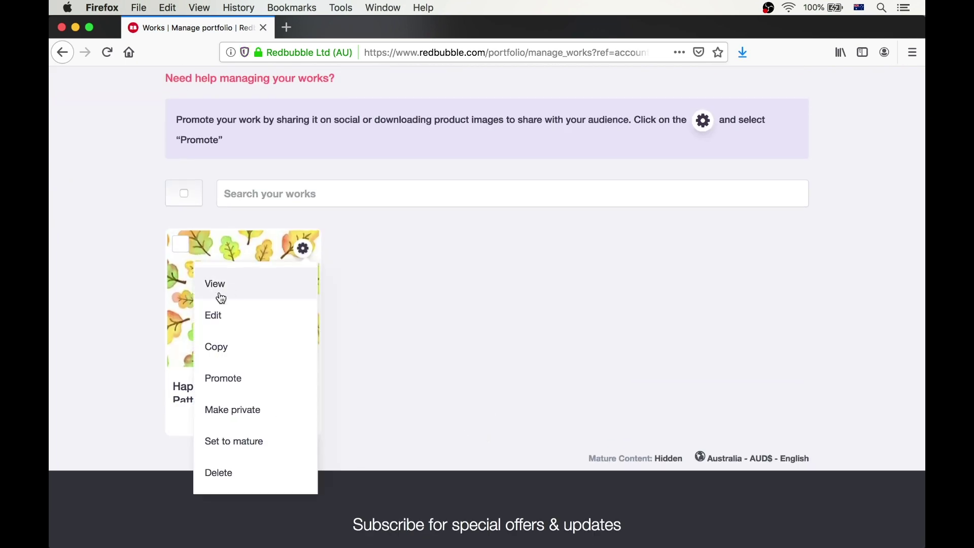
pyautogui.click(217, 316)
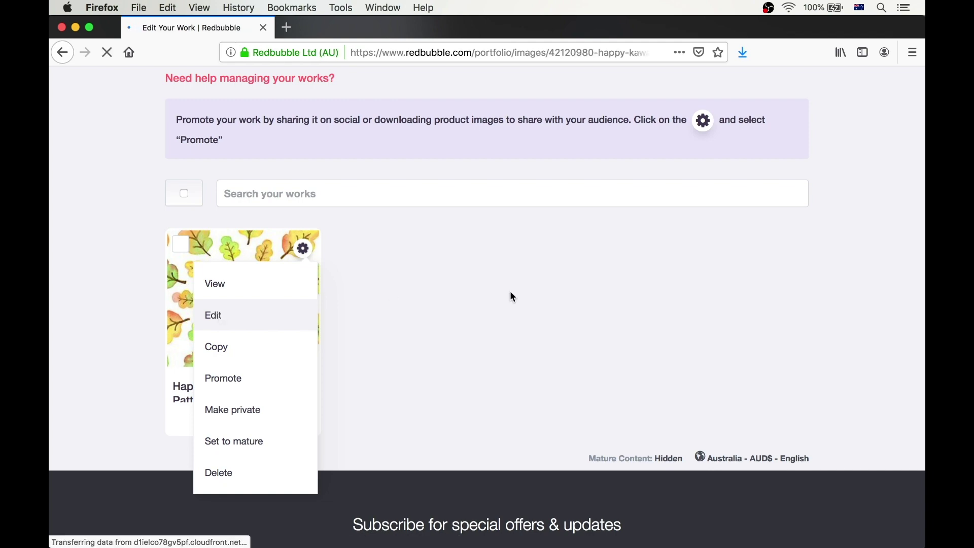
# Step: Select Painting & Mixed Media and Drawing as the work's media and confirm the right to sell products containing the artwork
pyautogui.scroll(-5, 458, 378)
pyautogui.scroll(-15, 458, 378)
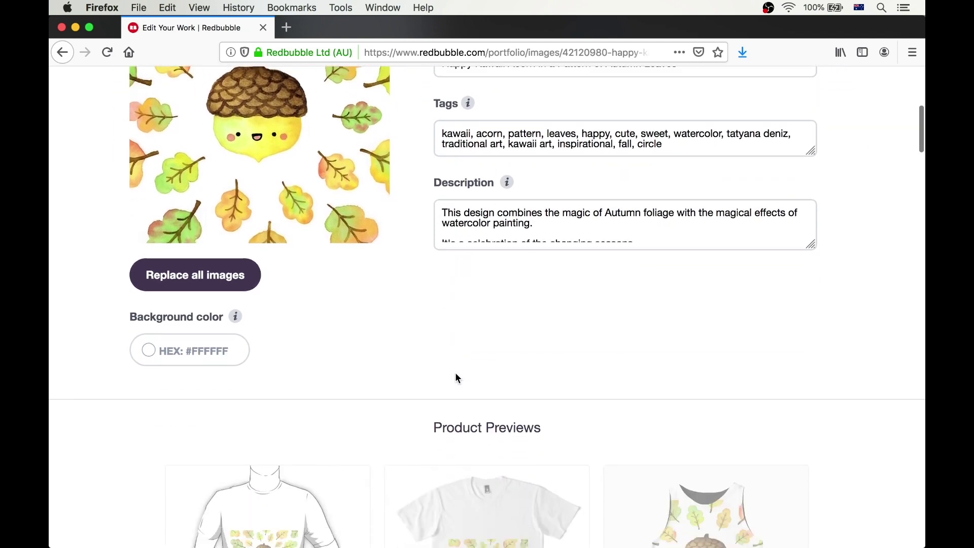
pyautogui.scroll(-20, 457, 378)
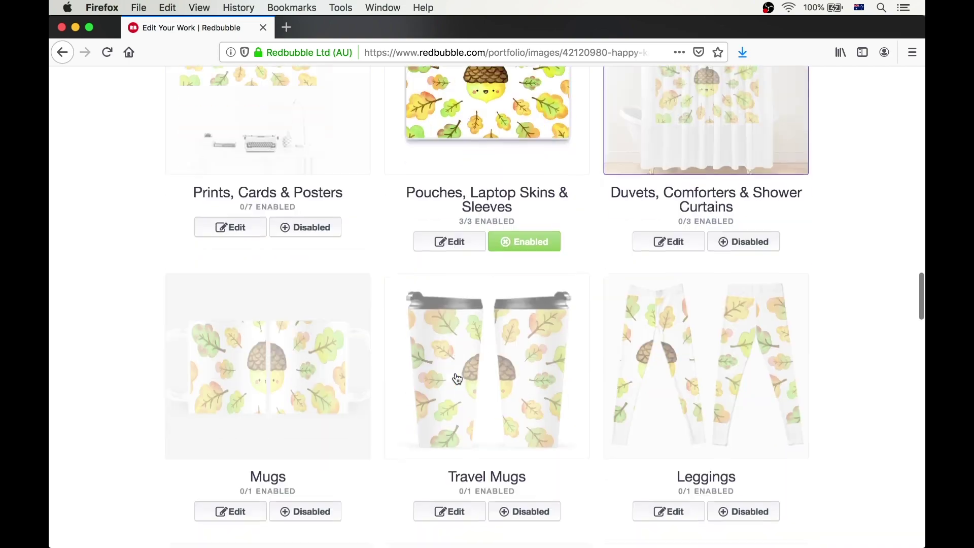
pyautogui.scroll(-3, 456, 377)
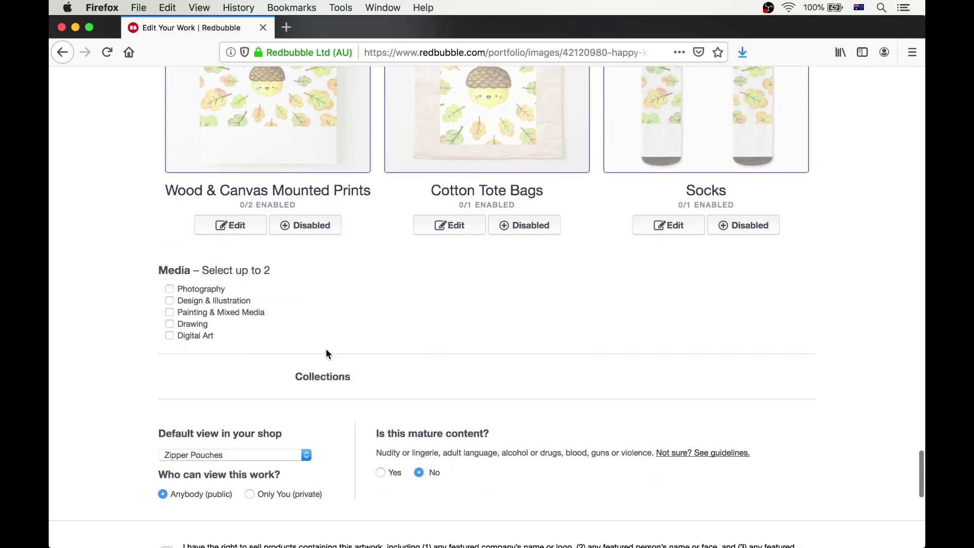
pyautogui.click(170, 312)
pyautogui.click(169, 323)
pyautogui.scroll(-2, 212, 377)
pyautogui.click(166, 454)
pyautogui.scroll(-3, 442, 378)
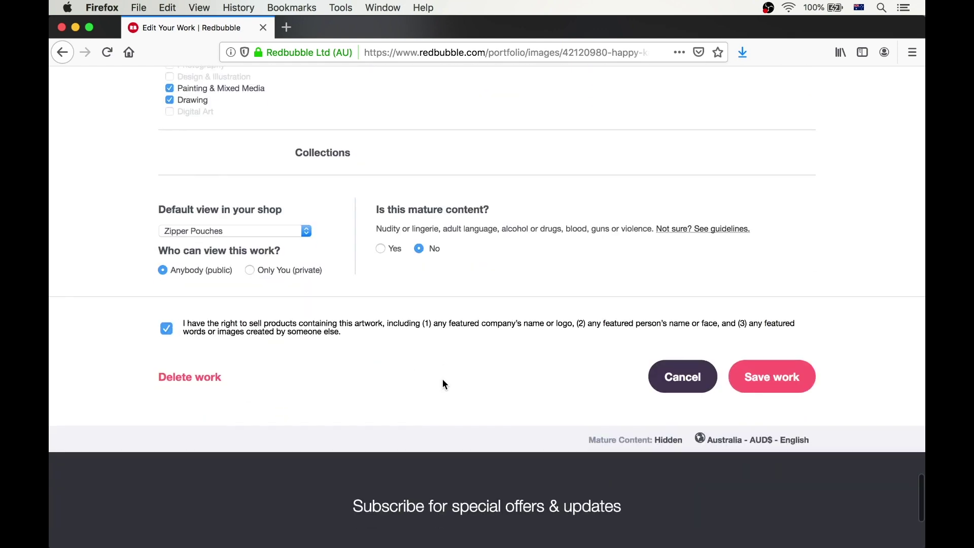